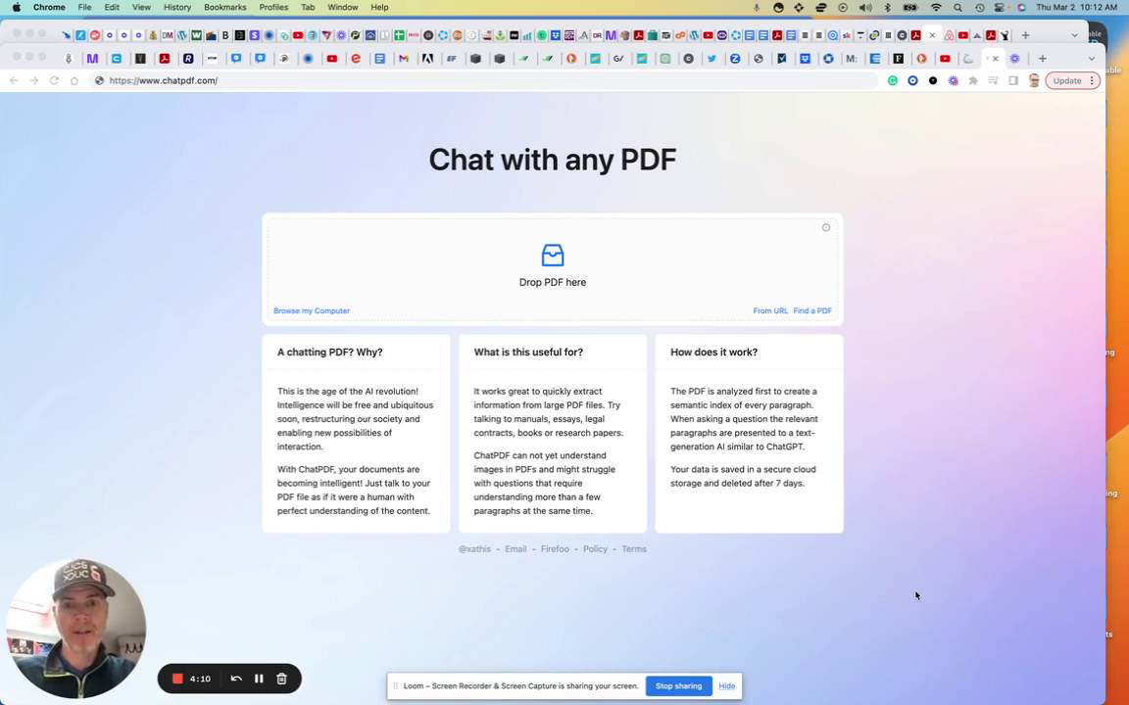
Step: Upload 'Master Services Agreement .pdf' from Documents into ChatPDF to open a new chat about it
{"action": "left_click", "coordinate": [539, 267]}
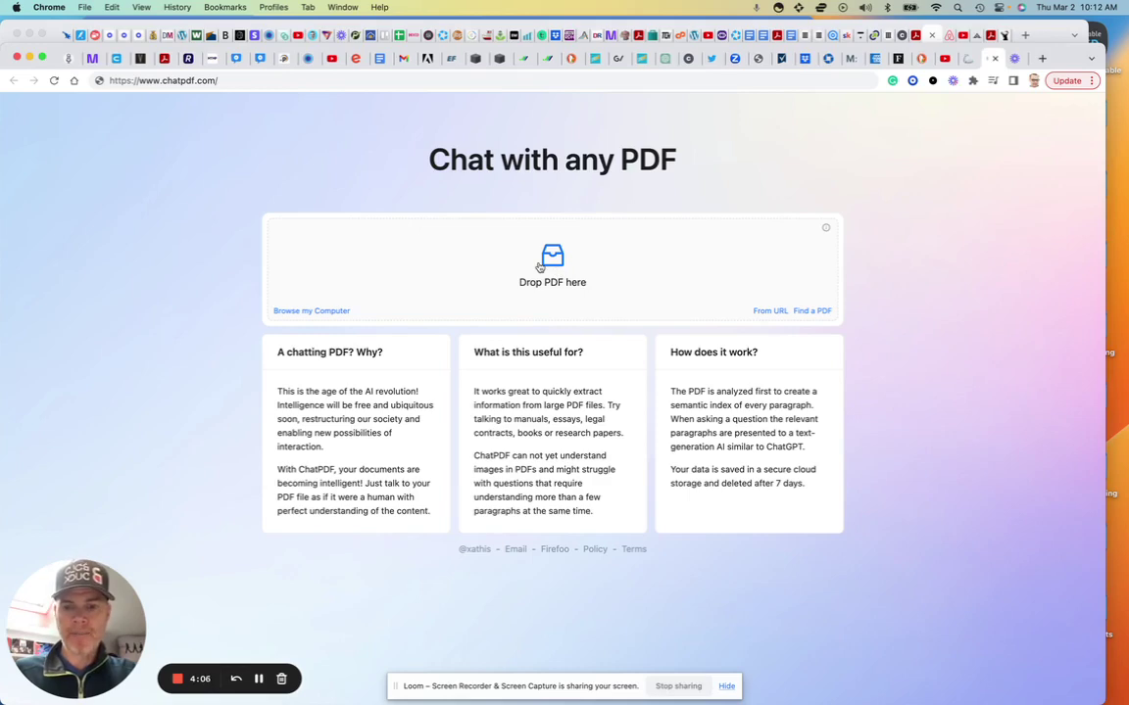
{"action": "left_click", "coordinate": [550, 263]}
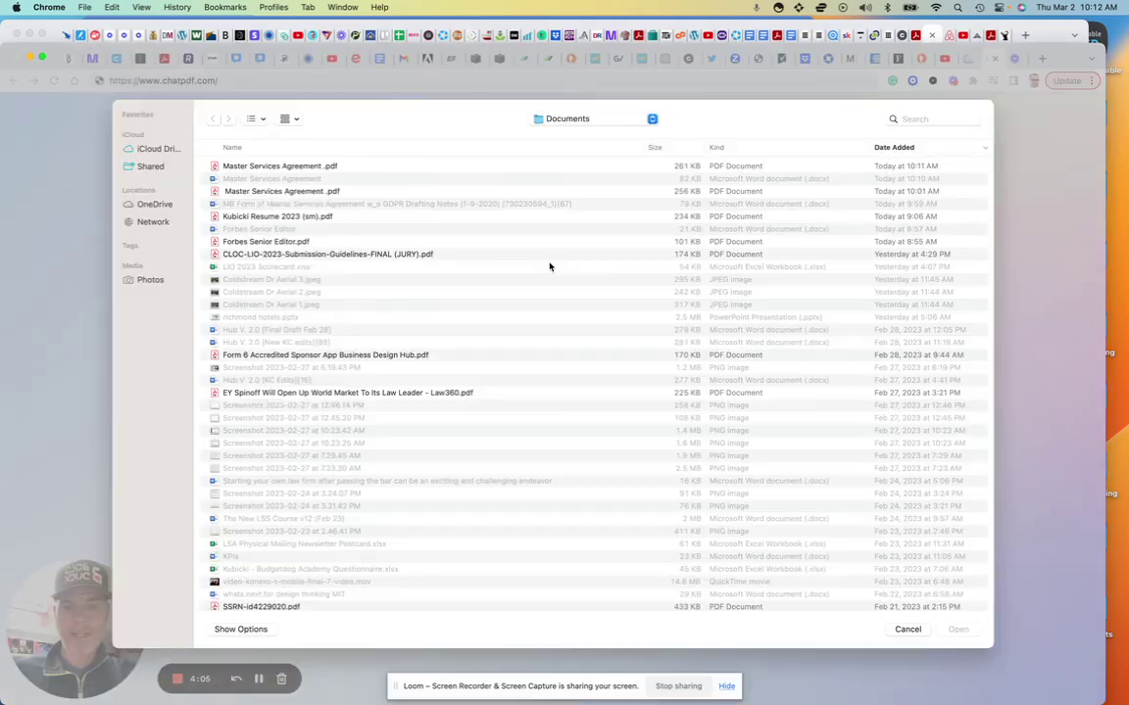
{"action": "double_click", "coordinate": [272, 166]}
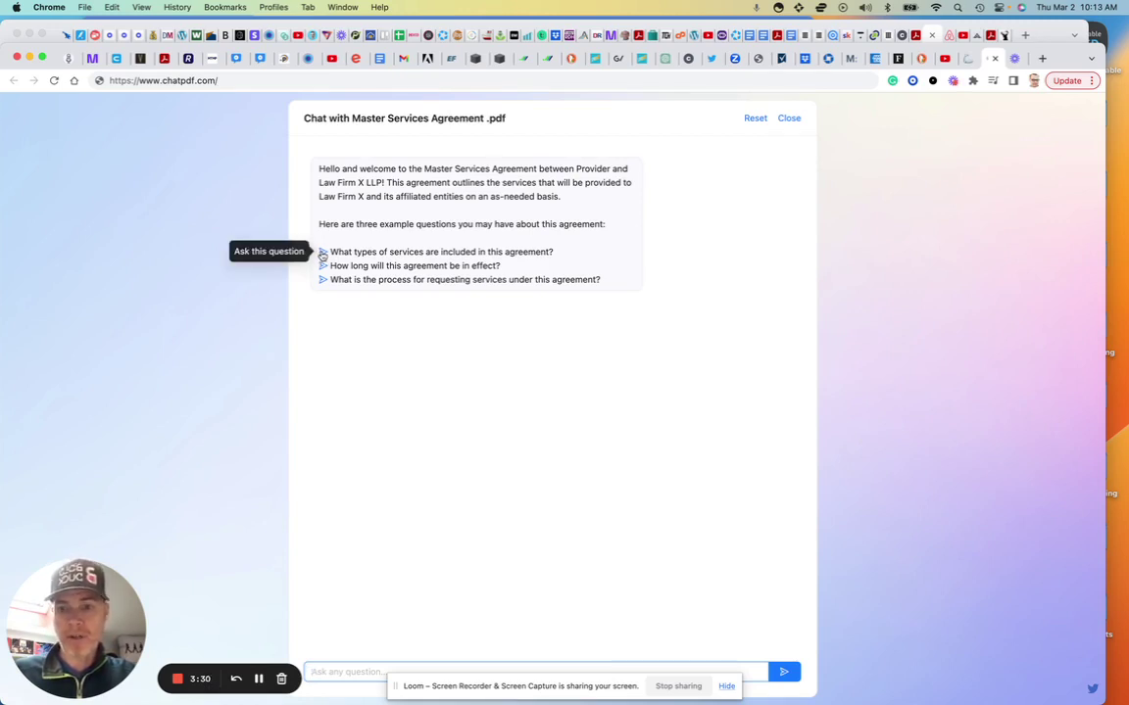
Step: Ask the suggested questions on the agreement's included services and its duration, then ready the question box
{"action": "left_click", "coordinate": [323, 254]}
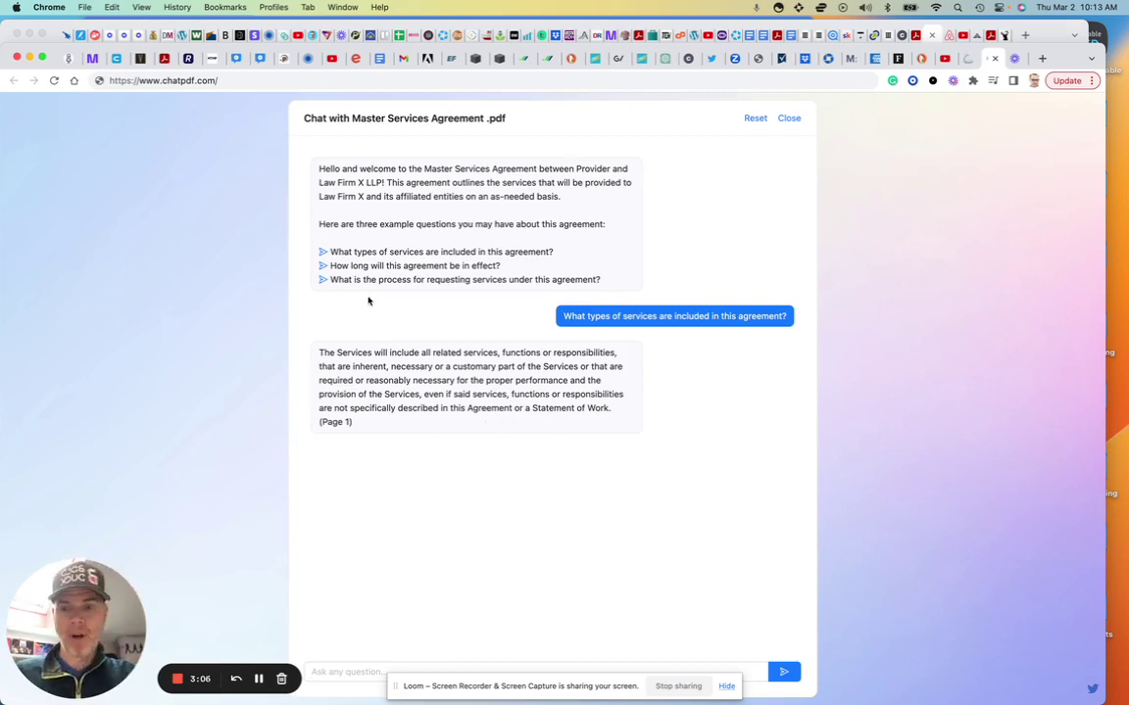
{"action": "left_click", "coordinate": [323, 266]}
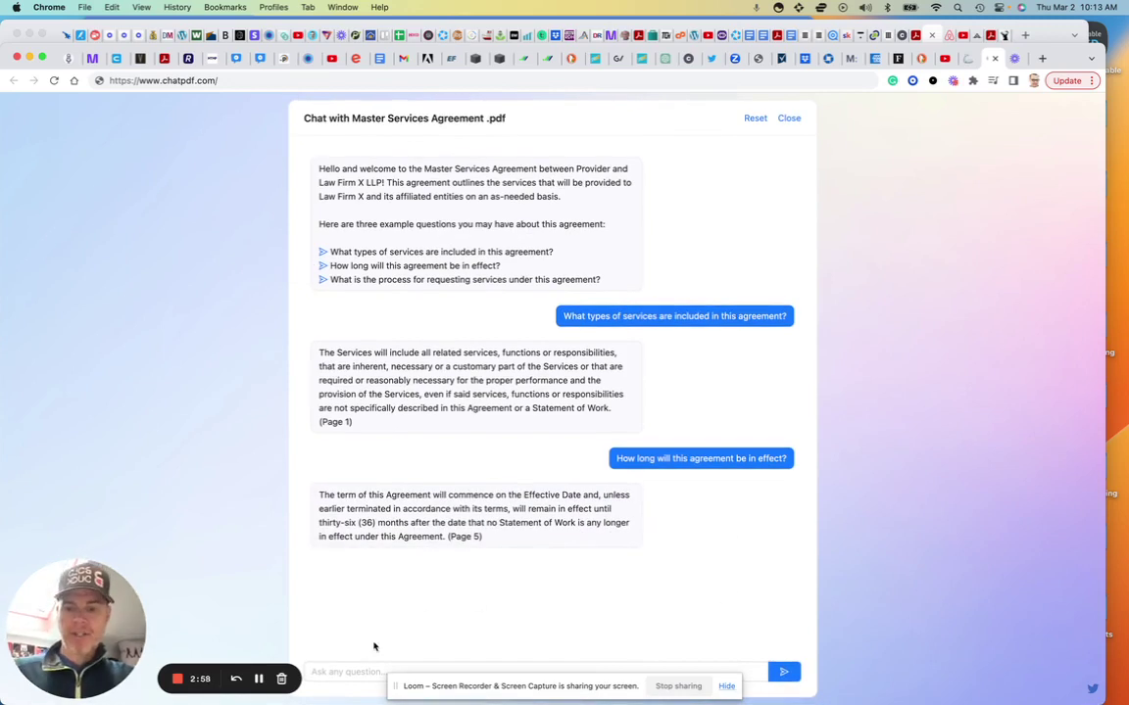
{"action": "left_click", "coordinate": [348, 672]}
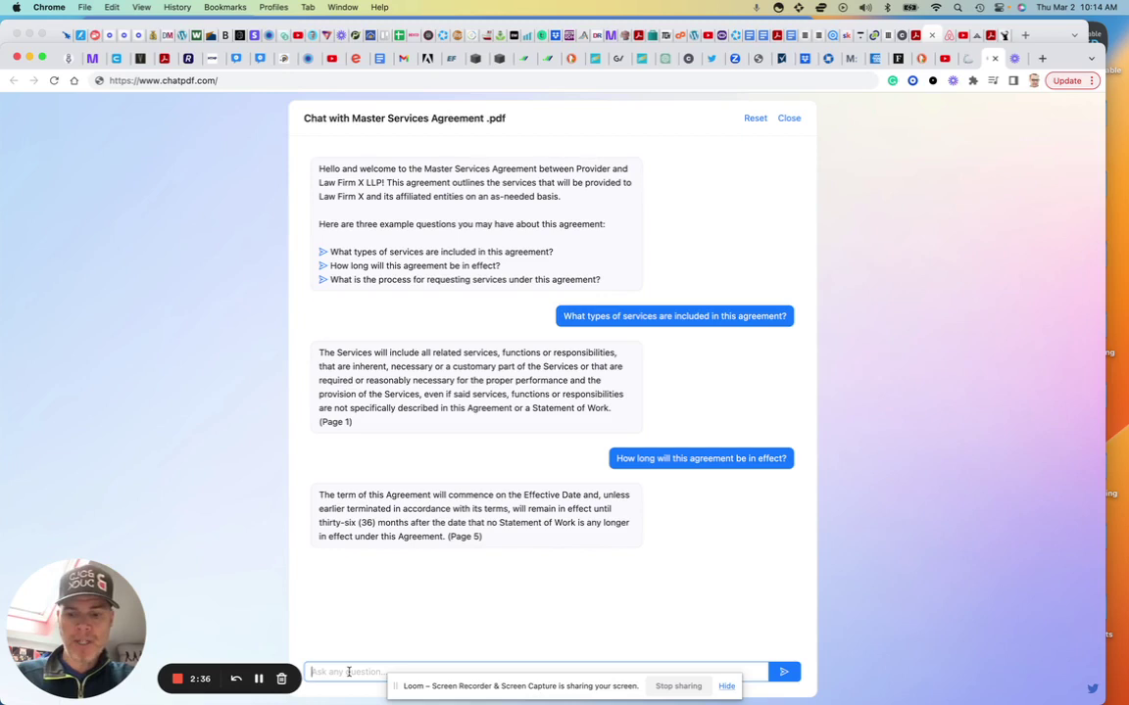
Step: Ask 'What data obligations and restrictions are there for the provider?', answered from Page 10
{"action": "type", "text": "What d"}
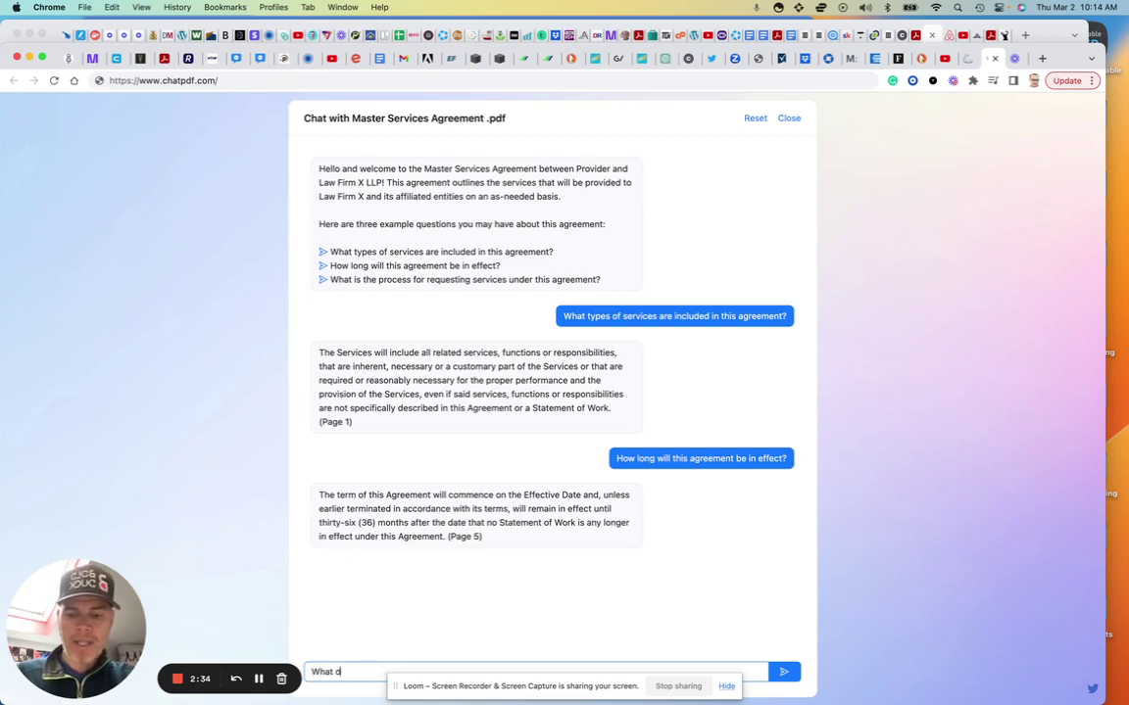
{"action": "type", "text": "ata ob"}
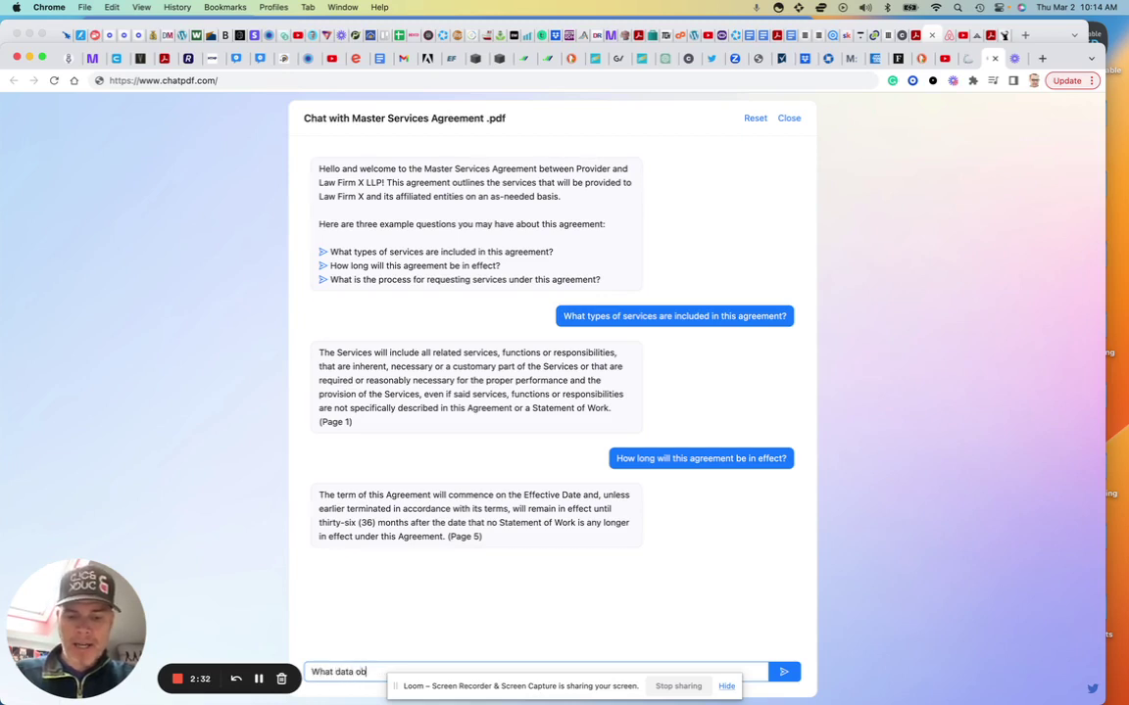
{"action": "type", "text": "ligations ard res"}
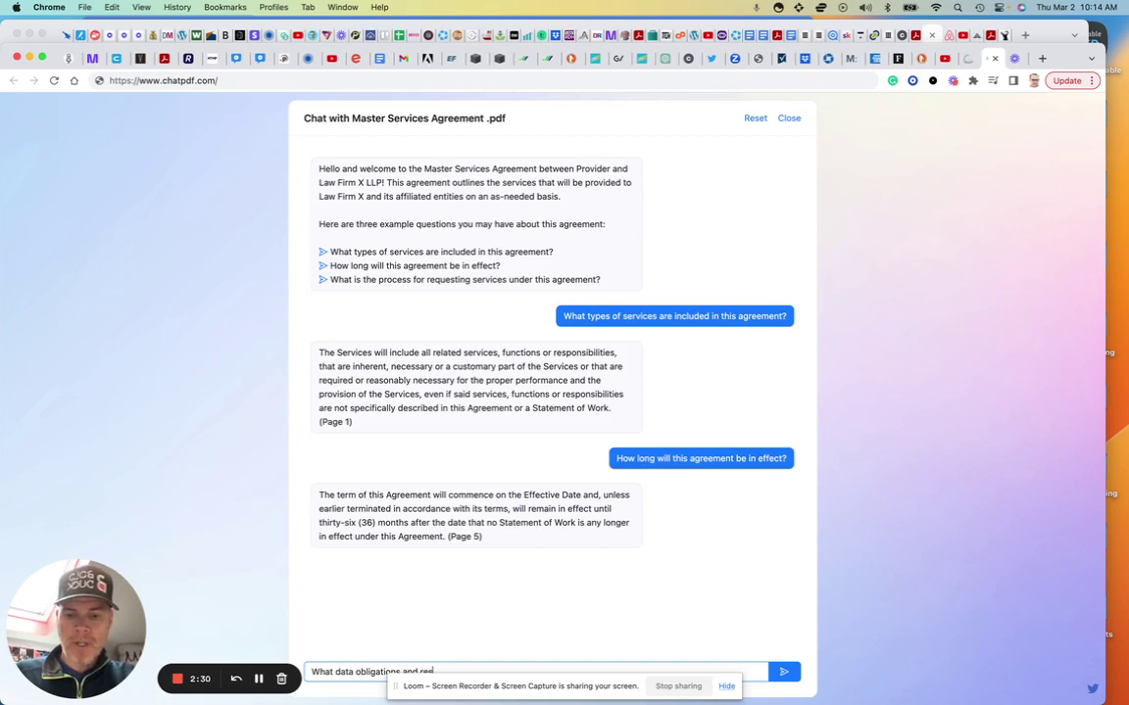
{"action": "type", "text": "trictions are the"}
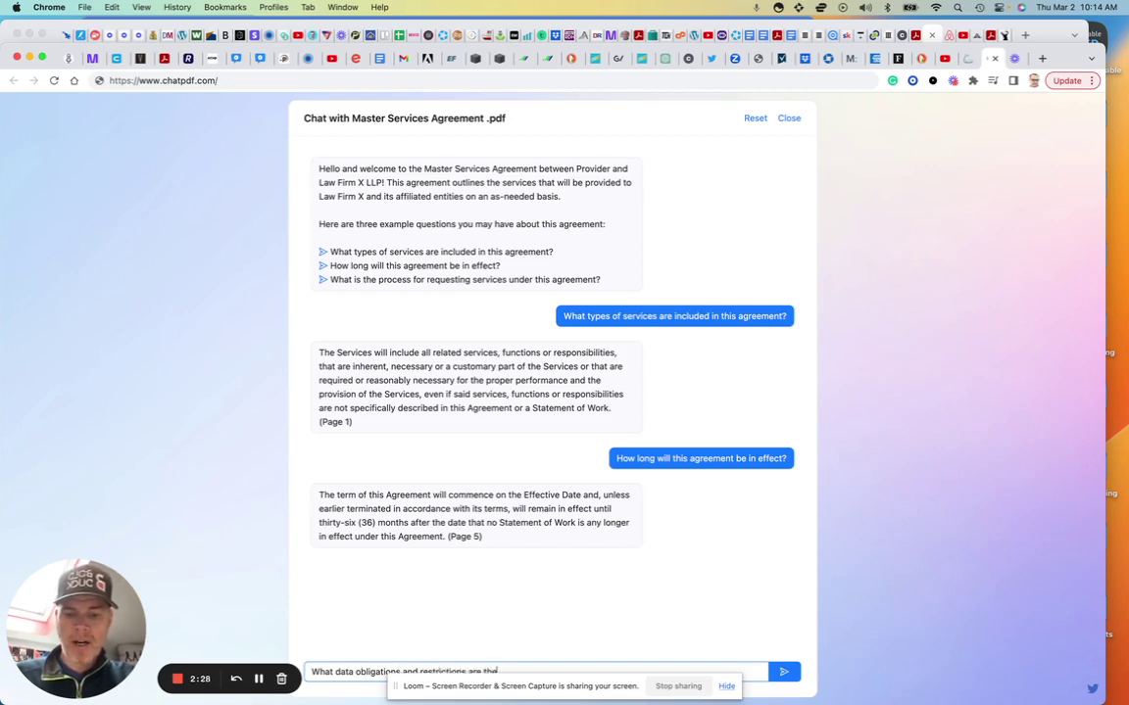
{"action": "type", "text": "y for the prov"}
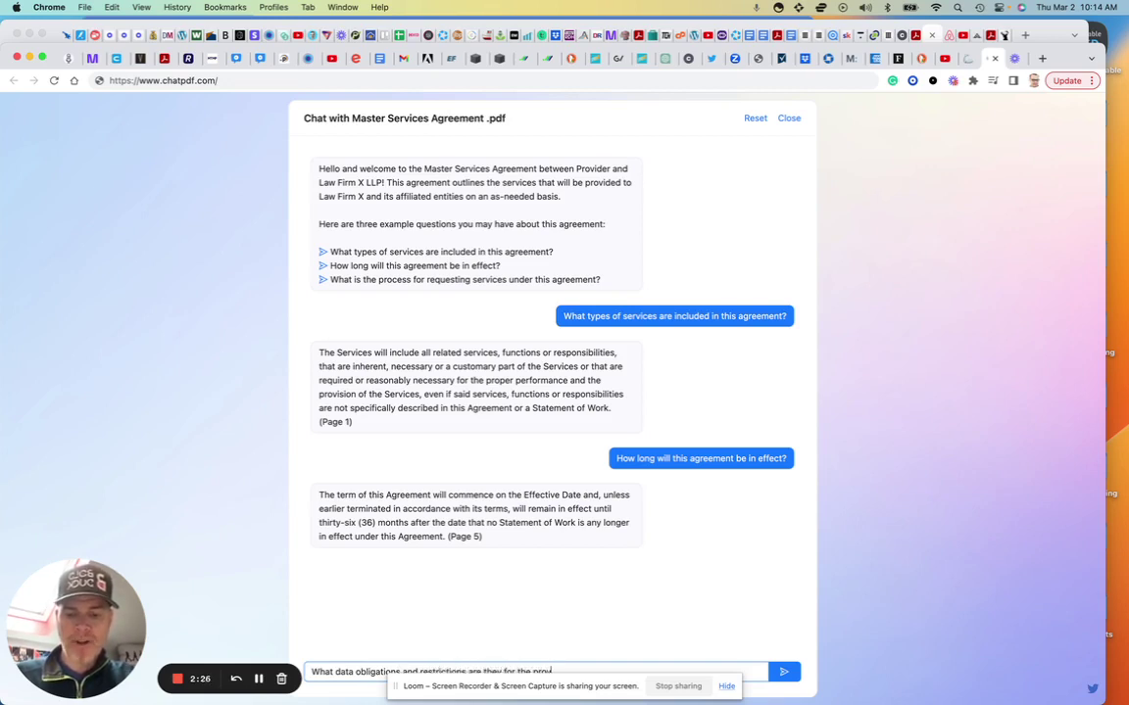
{"action": "type", "text": "ider?"}
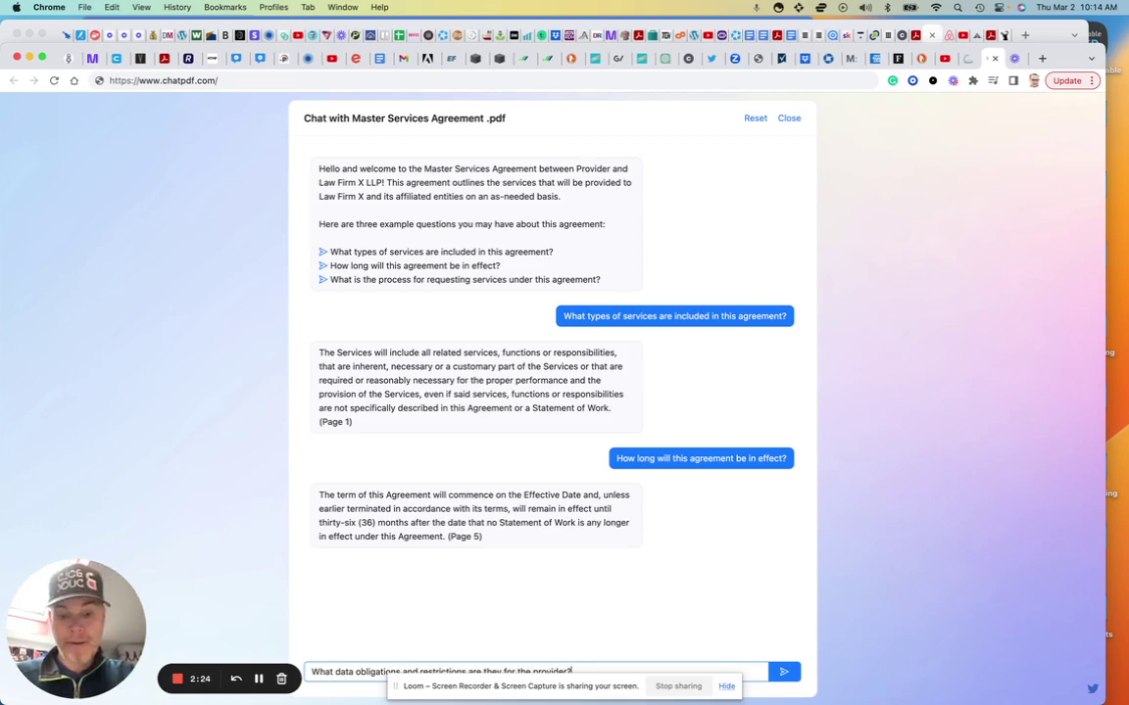
{"action": "key", "text": "Return"}
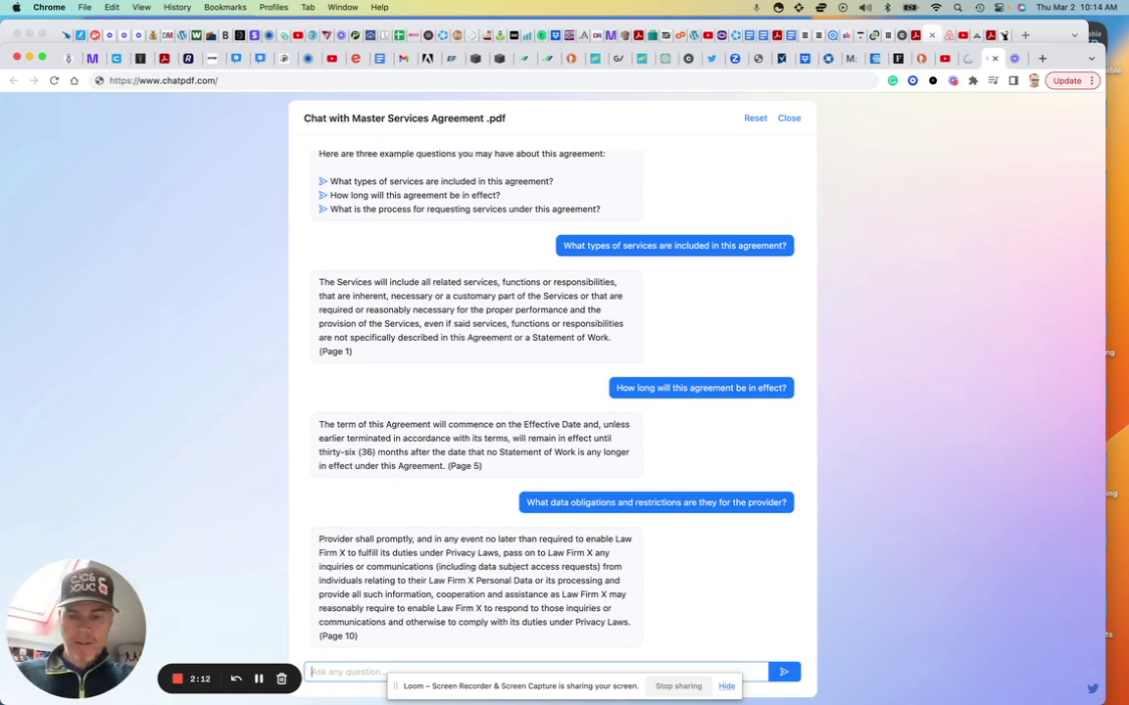
Step: Ask 'are these all the data and privacy issues mentioned in the document?'
{"action": "type", "text": "are"}
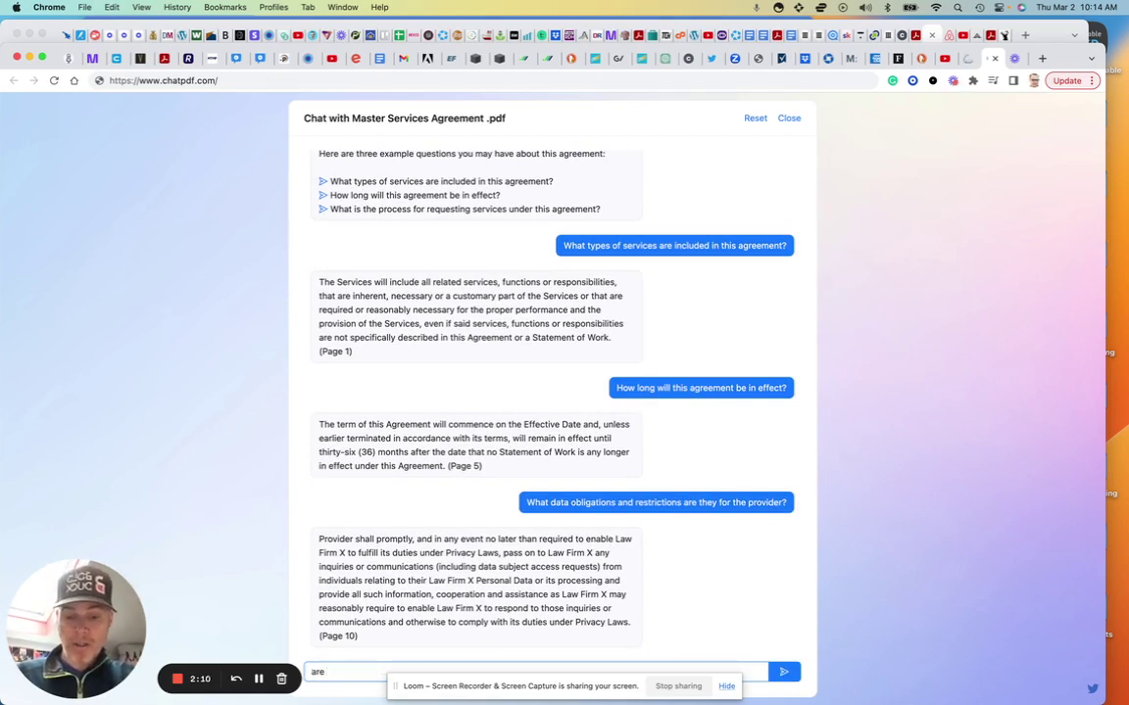
{"action": "type", "text": " ar"}
{"action": "key", "text": "BackSpace"}
{"action": "key", "text": "BackSpace"}
{"action": "key", "text": "BackSpace"}
{"action": "type", "text": "these ar"}
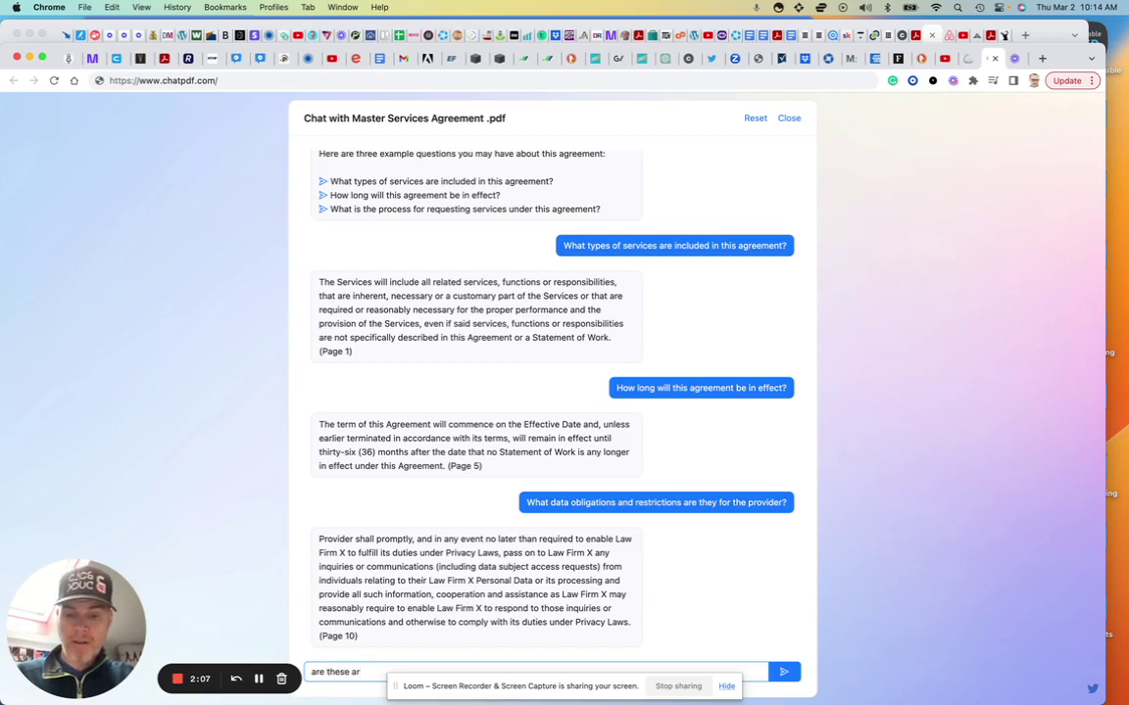
{"action": "key", "text": "BackSpace"}
{"action": "type", "text": "ll the data ar"}
{"action": "type", "text": "d"}
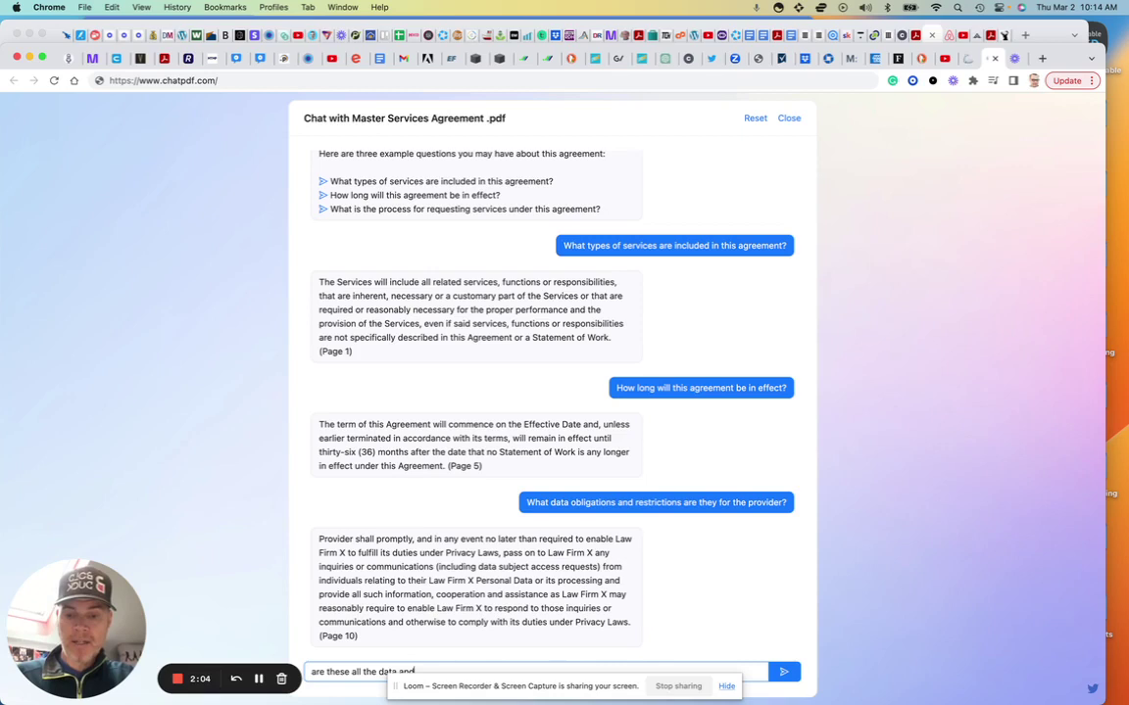
{"action": "type", "text": " privacy iss"}
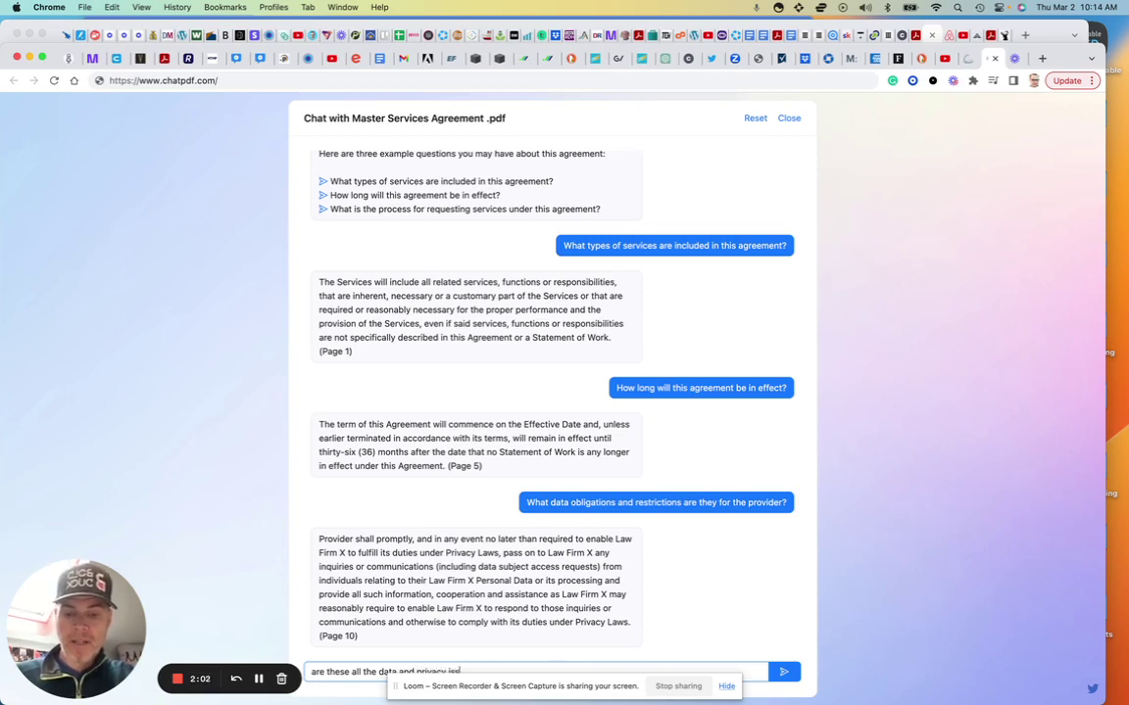
{"action": "type", "text": "ues mentioned in the "}
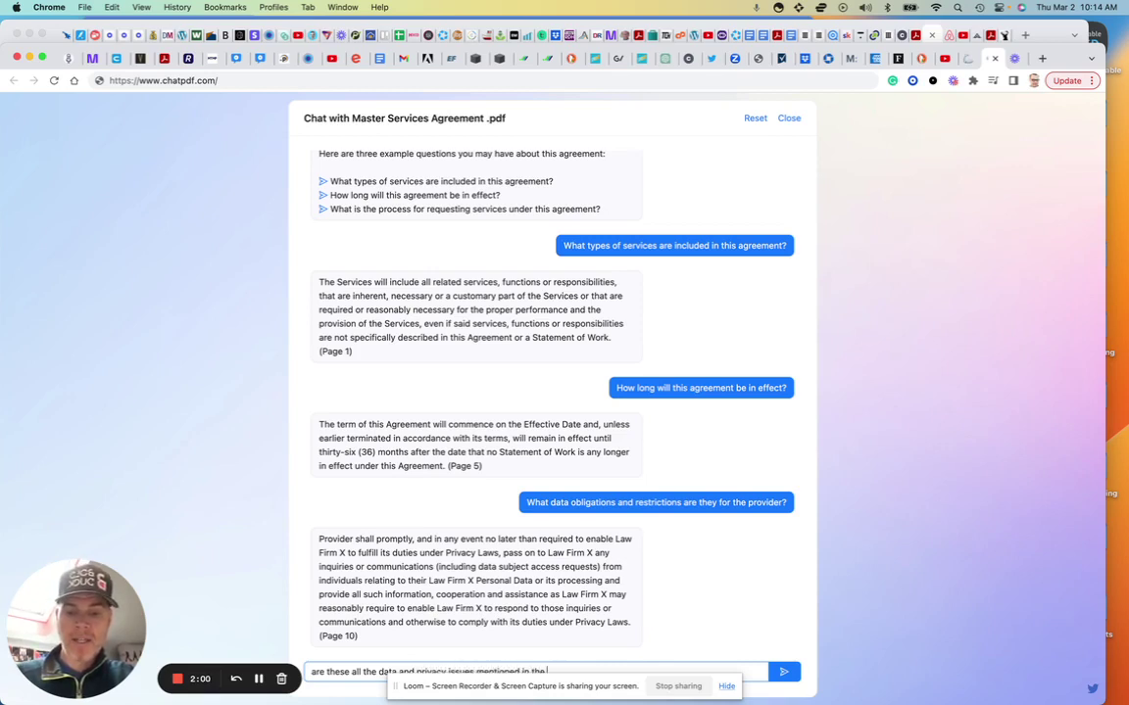
{"action": "type", "text": "document?"}
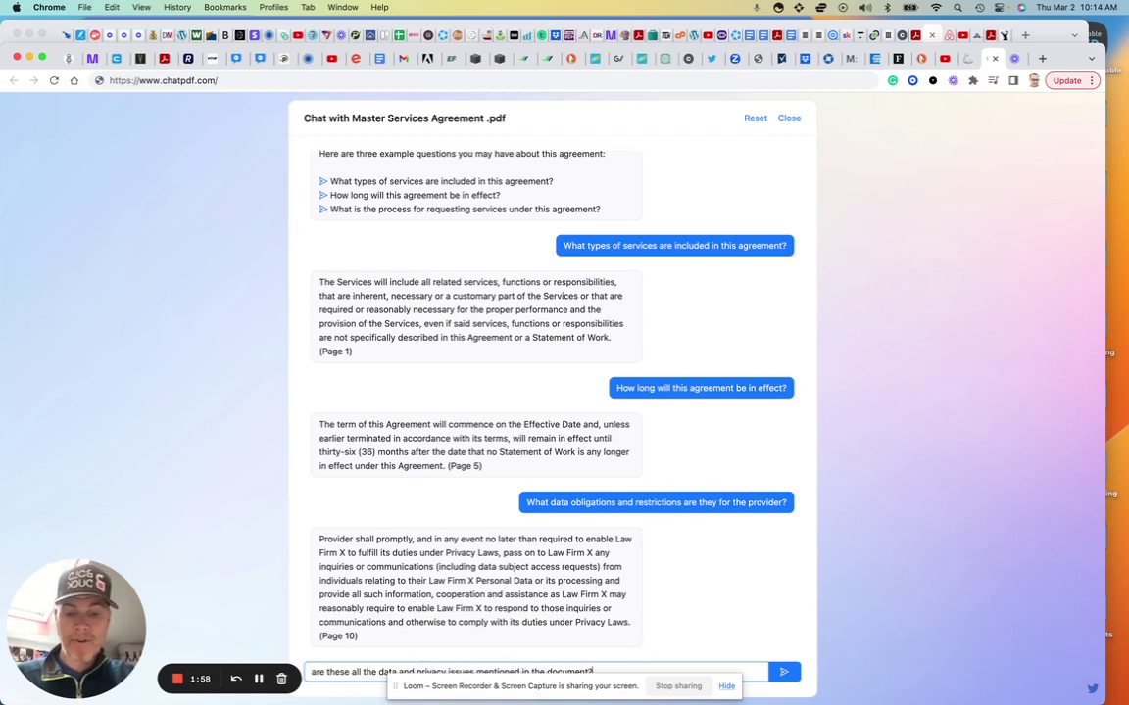
{"action": "key", "text": "Return"}
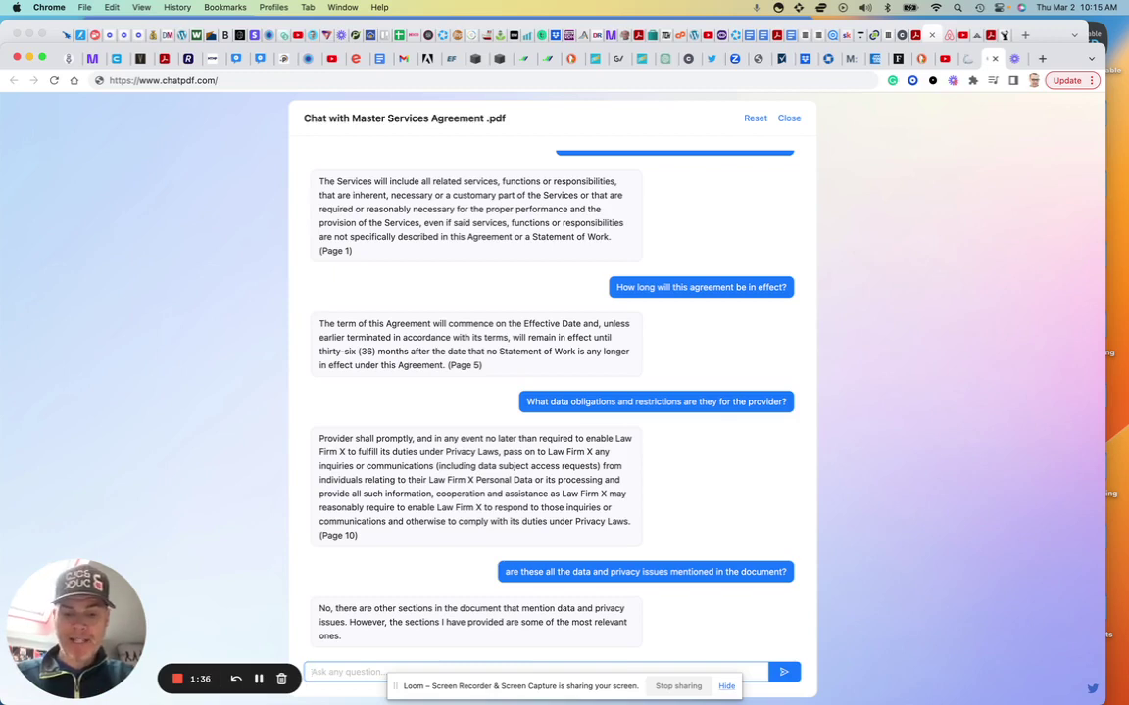
Step: Ask 'how can I terminate this contract?', getting the 30-day cure and 5-day notice terms
{"action": "type", "text": "how can i t"}
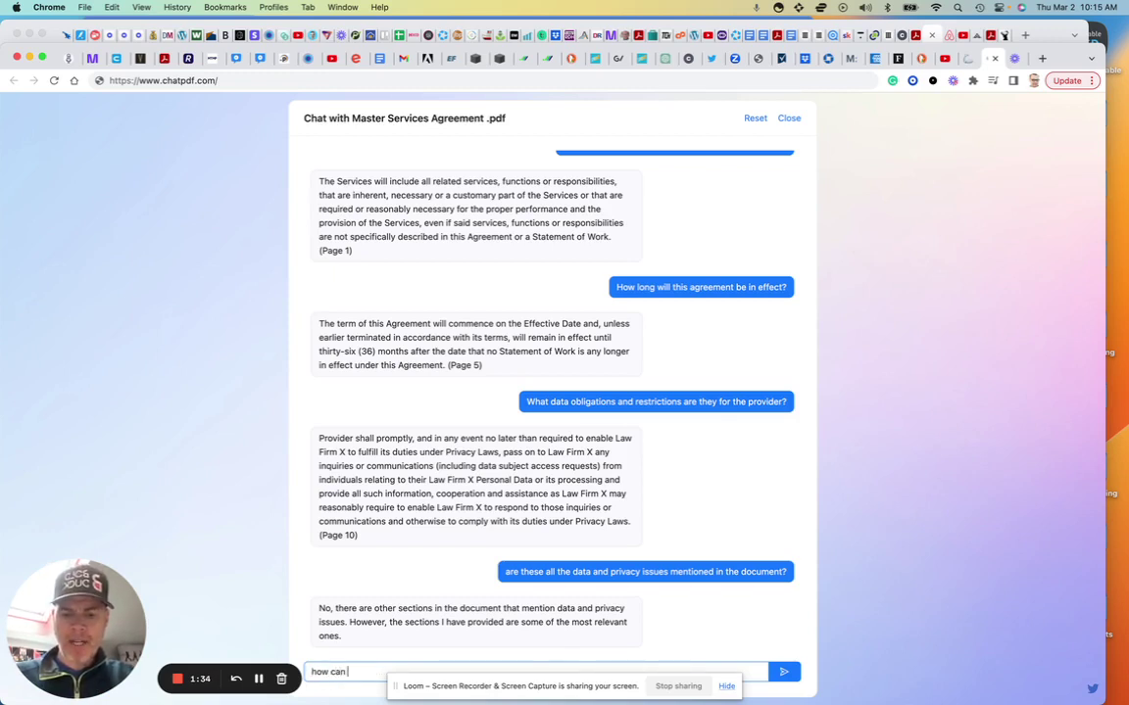
{"action": "type", "text": "erm"}
{"action": "key", "text": "BackSpace"}
{"action": "key", "text": "BackSpace"}
{"action": "key", "text": "BackSpace"}
{"action": "key", "text": "BackSpace"}
{"action": "key", "text": "BackSpace"}
{"action": "key", "text": "BackSpace"}
{"action": "type", "text": "I c"}
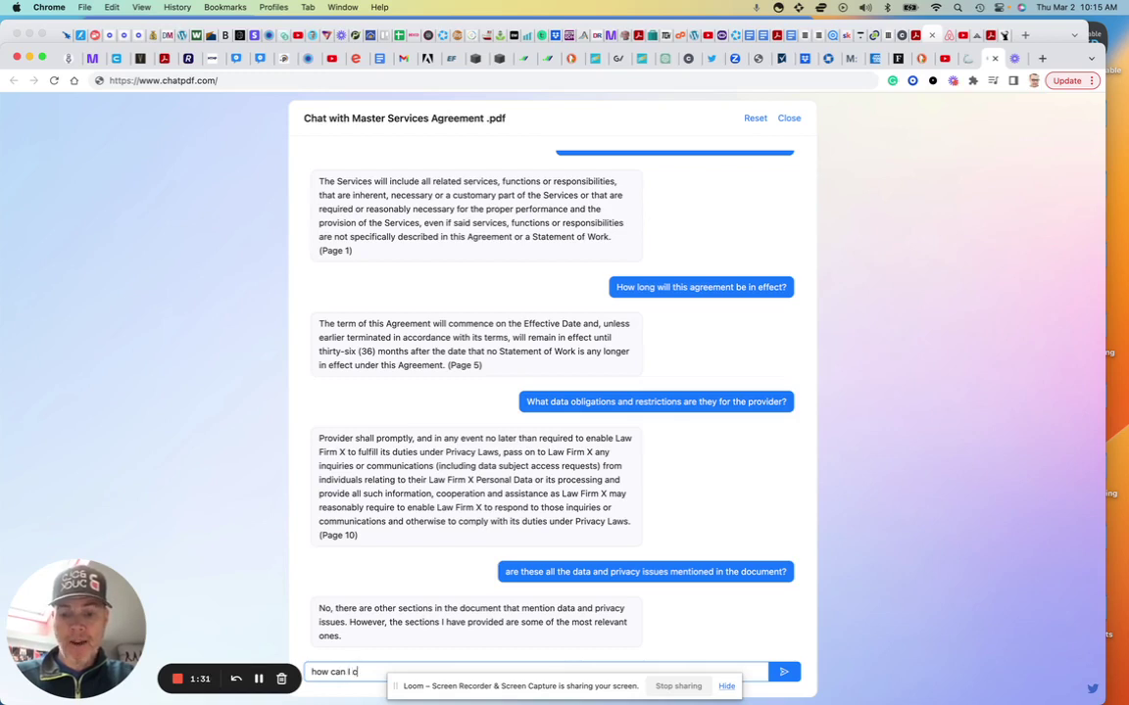
{"action": "key", "text": "BackSpace"}
{"action": "type", "text": "ter"}
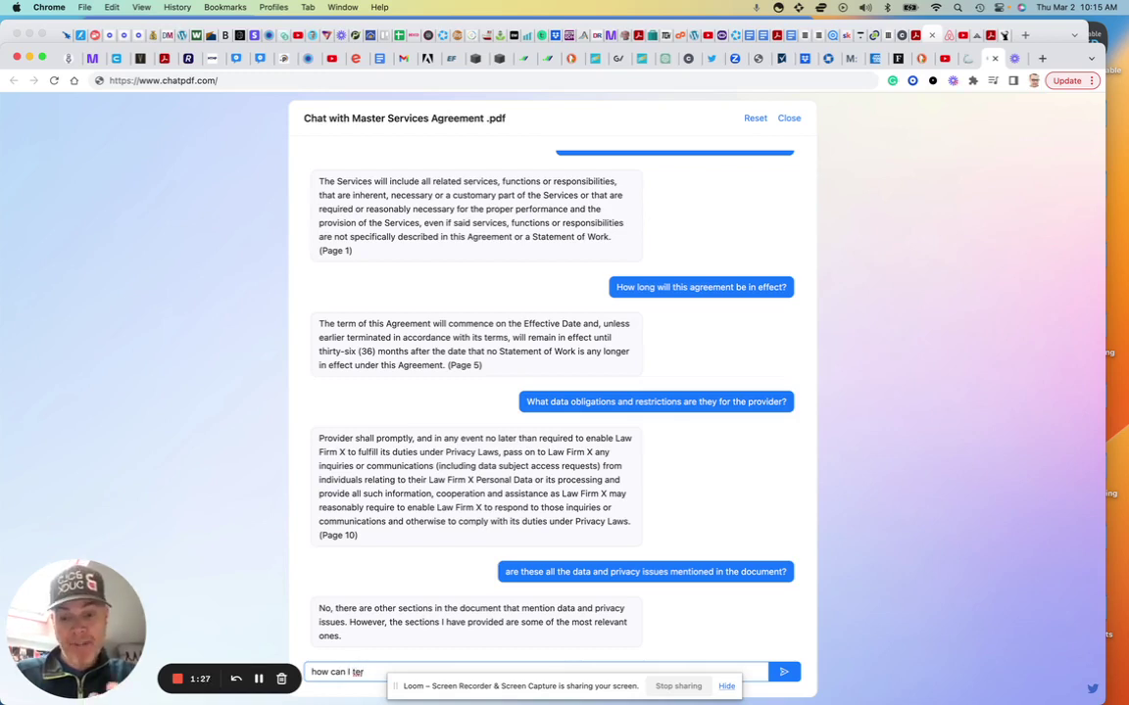
{"action": "type", "text": "min"}
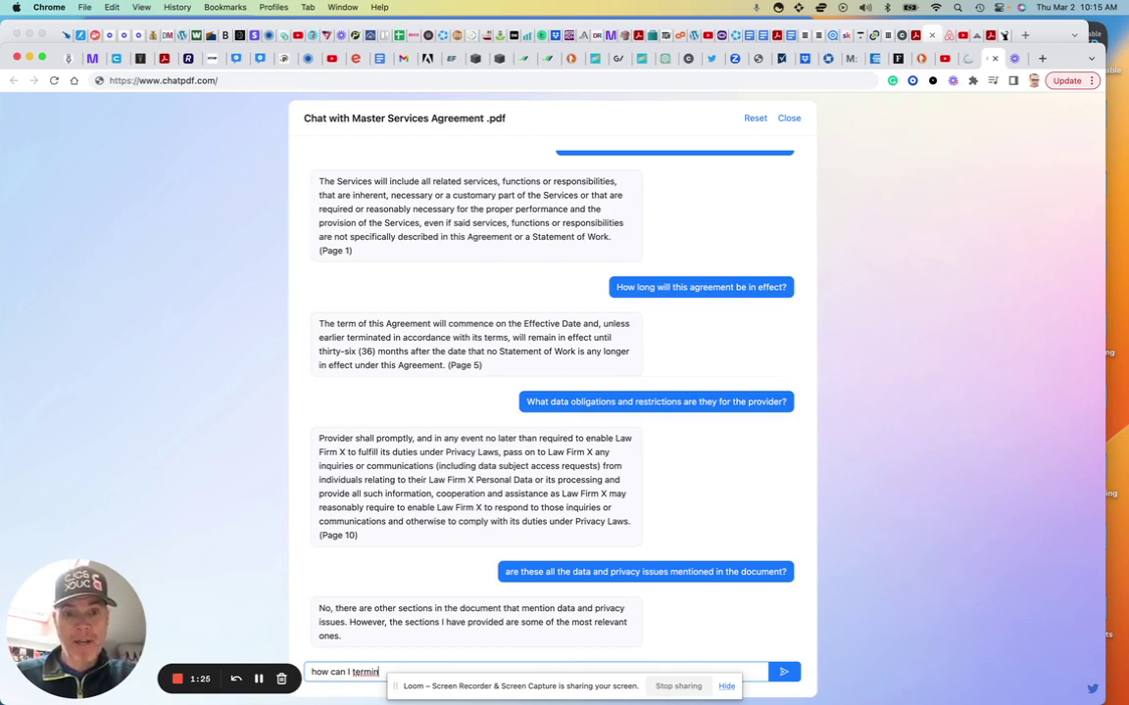
{"action": "type", "text": "ate"}
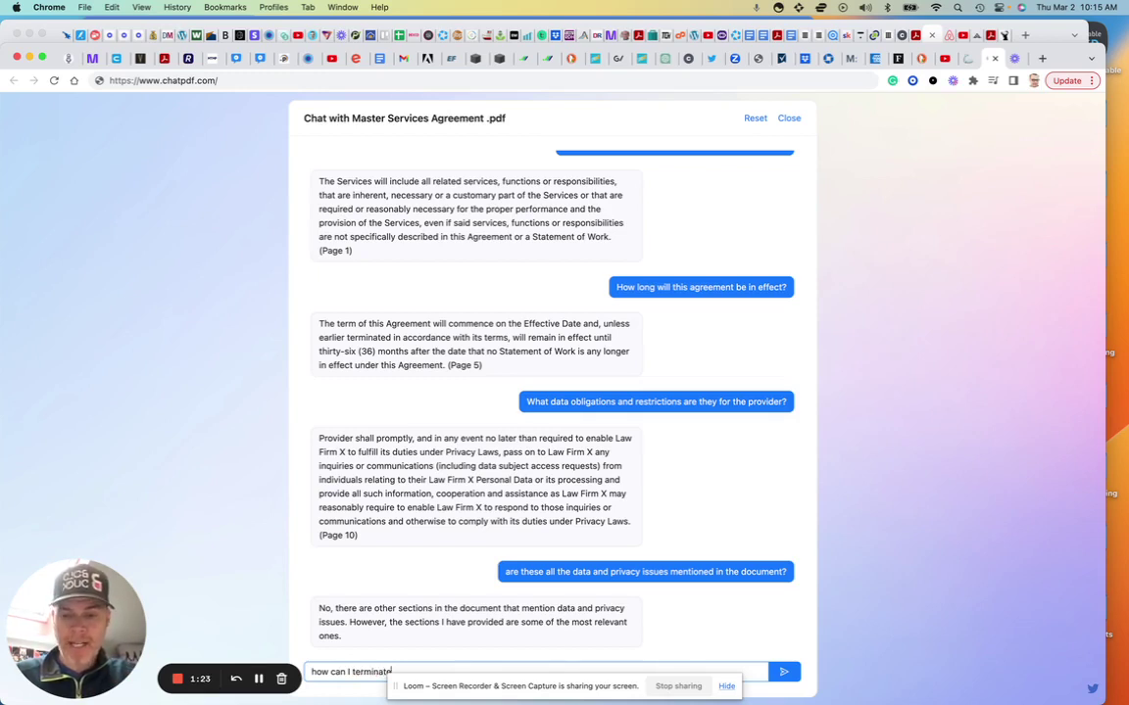
{"action": "type", "text": " this contrac"}
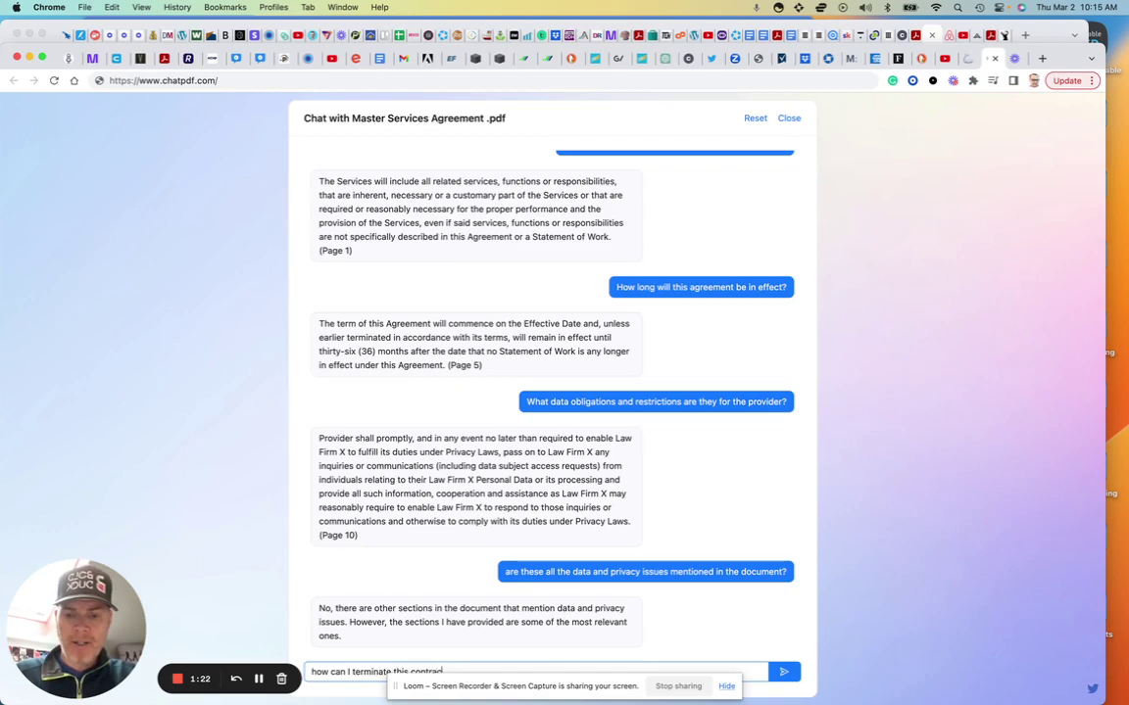
{"action": "type", "text": "t?"}
{"action": "key", "text": "Return"}
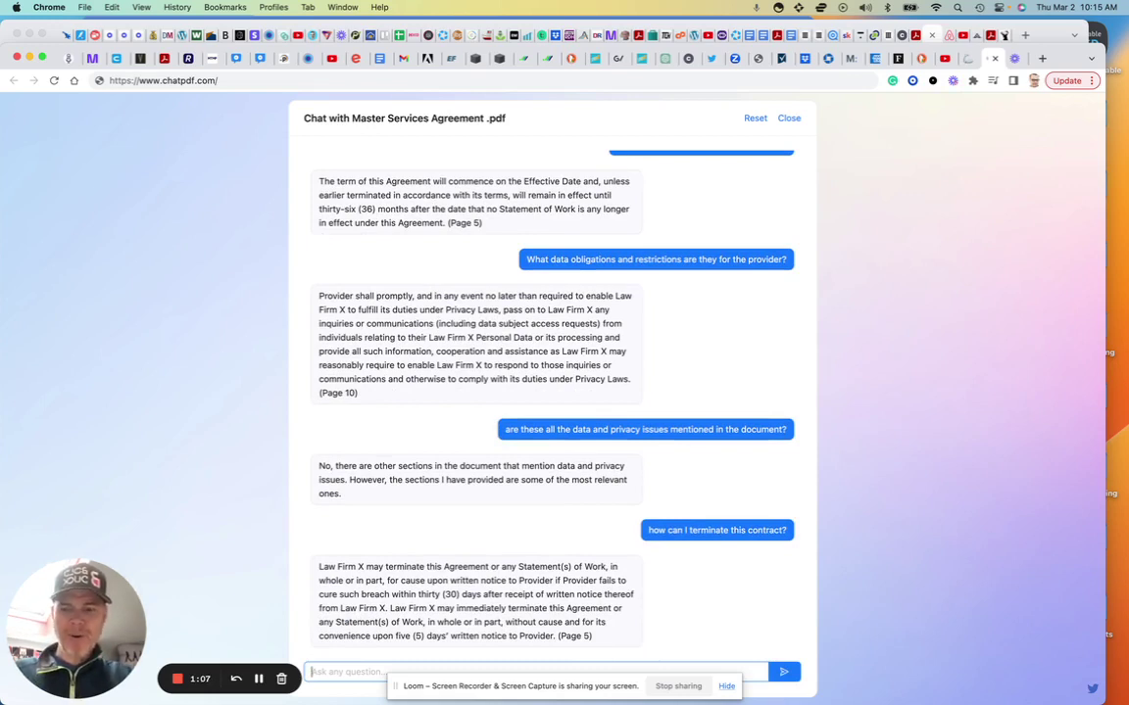
Step: Ask 'what other questions should the provider be concerned about asking?'
{"action": "type", "text": "what ot"}
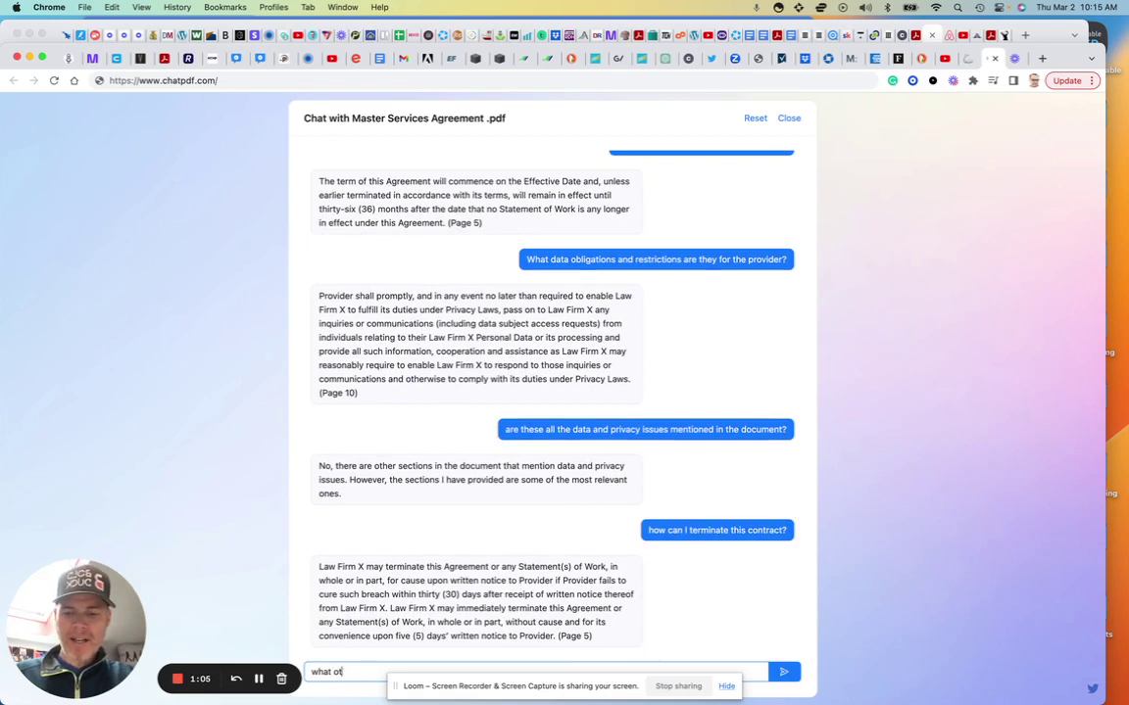
{"action": "type", "text": "her questions sh"}
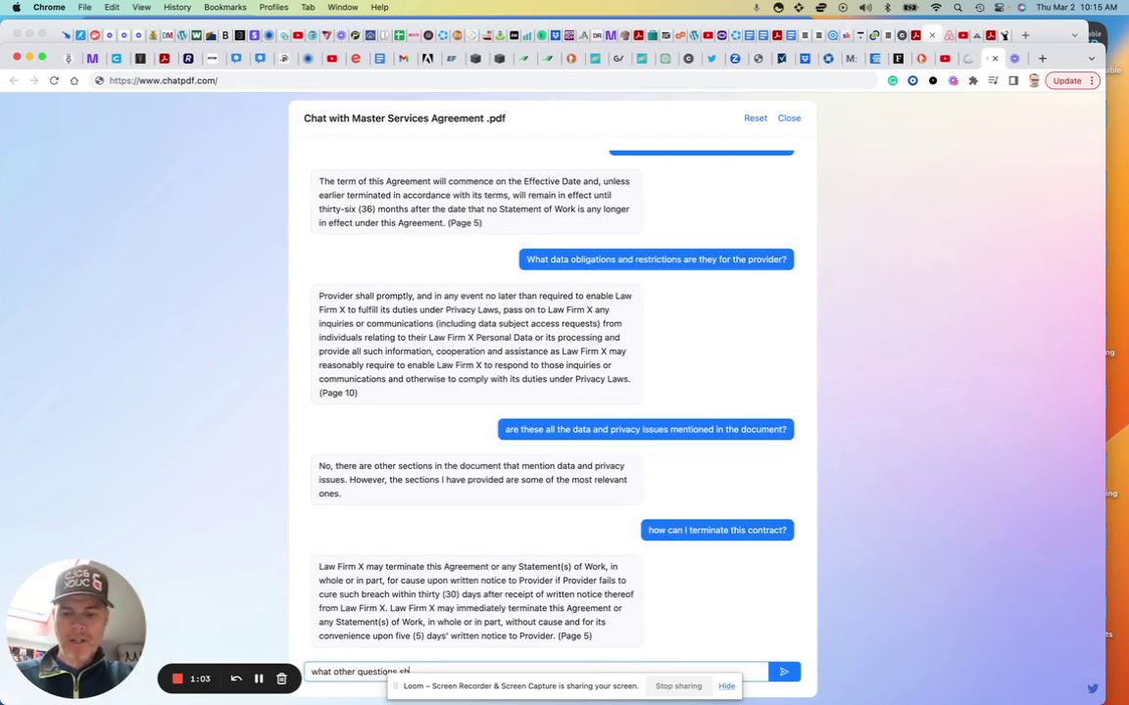
{"action": "type", "text": "ould the provider"}
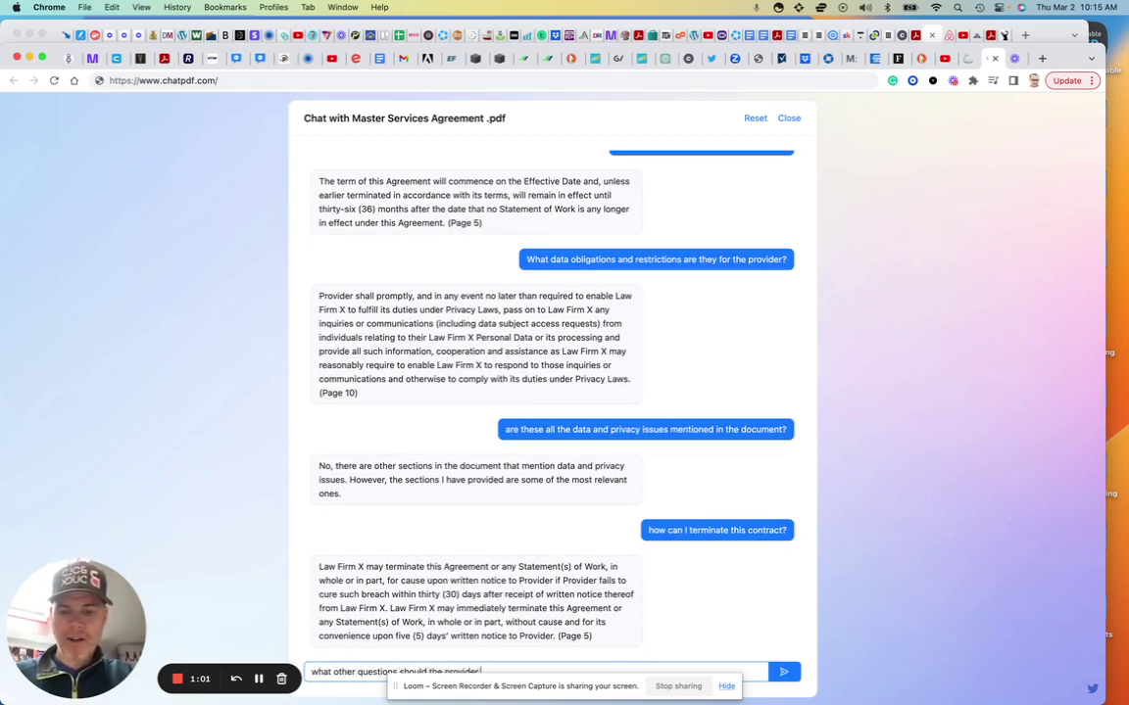
{"action": "type", "text": " be concerne"}
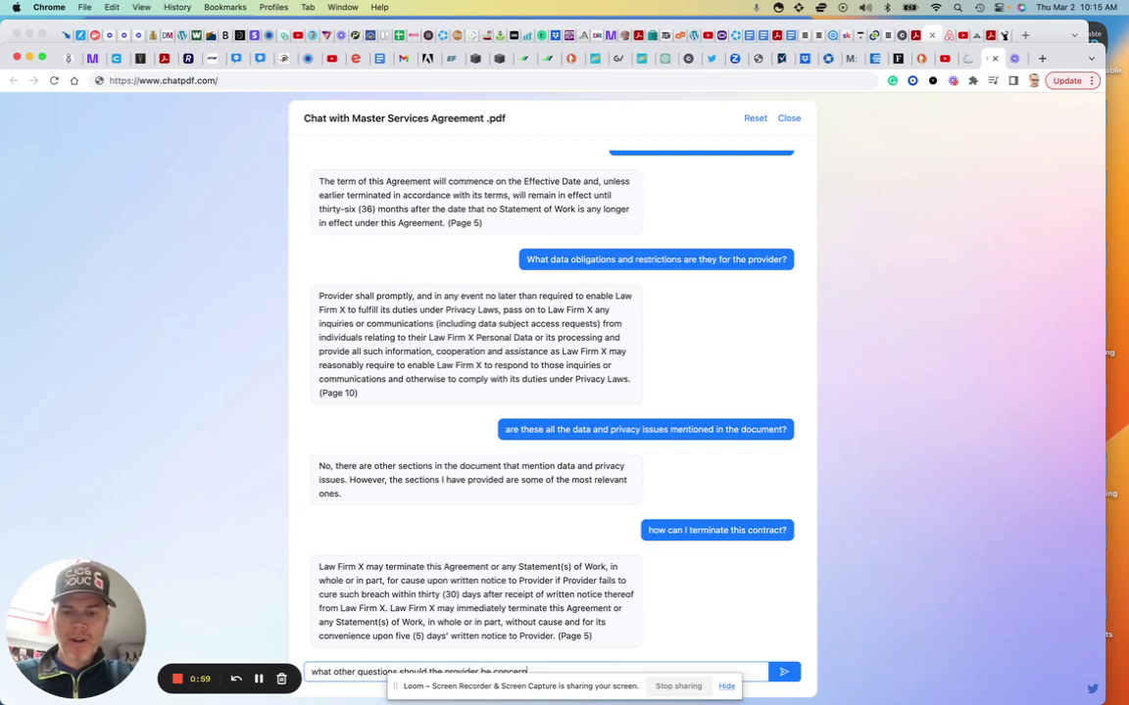
{"action": "type", "text": "d about asking"}
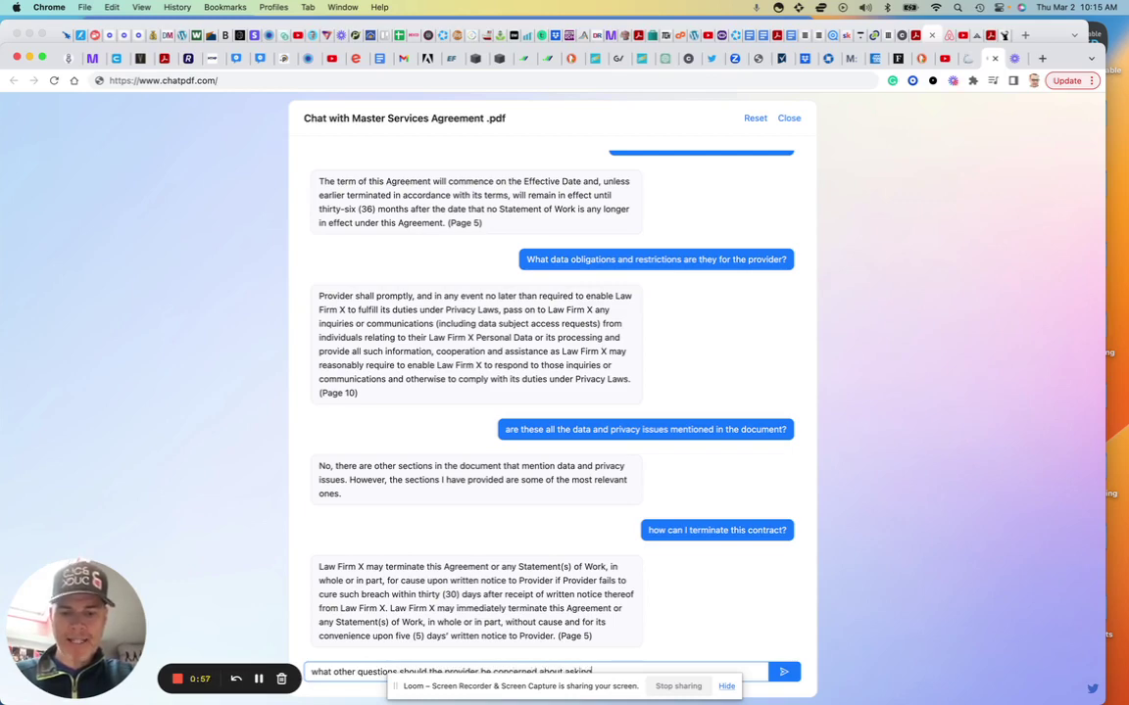
{"action": "type", "text": "?"}
{"action": "key", "text": "Return"}
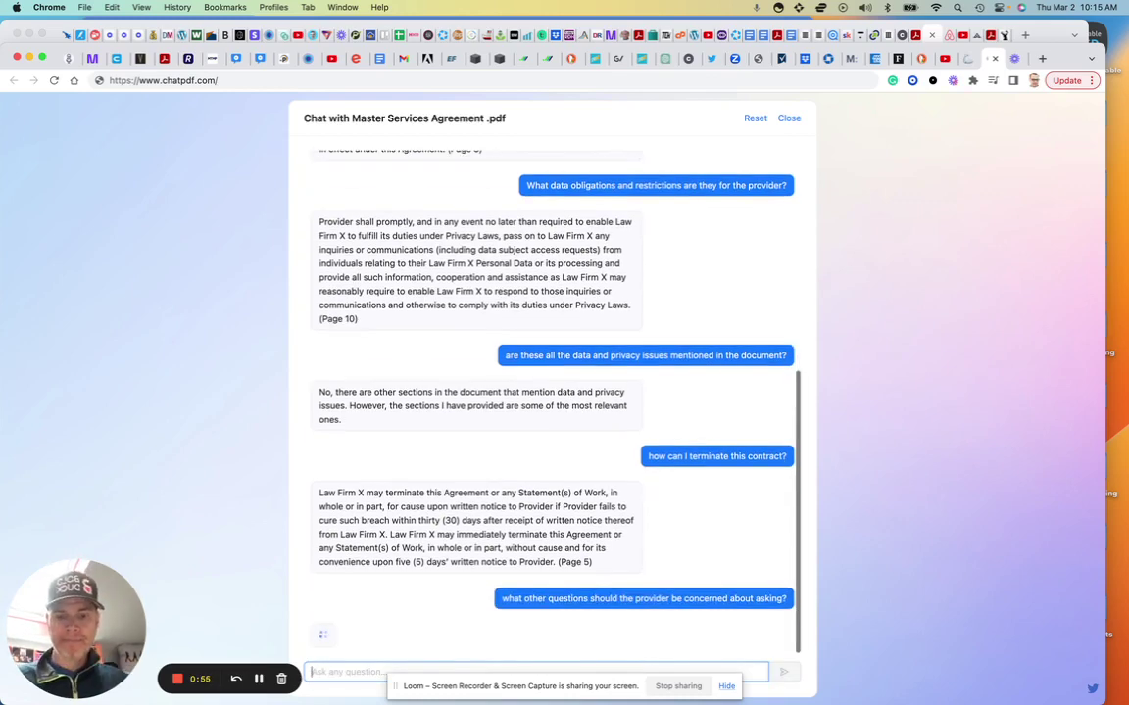